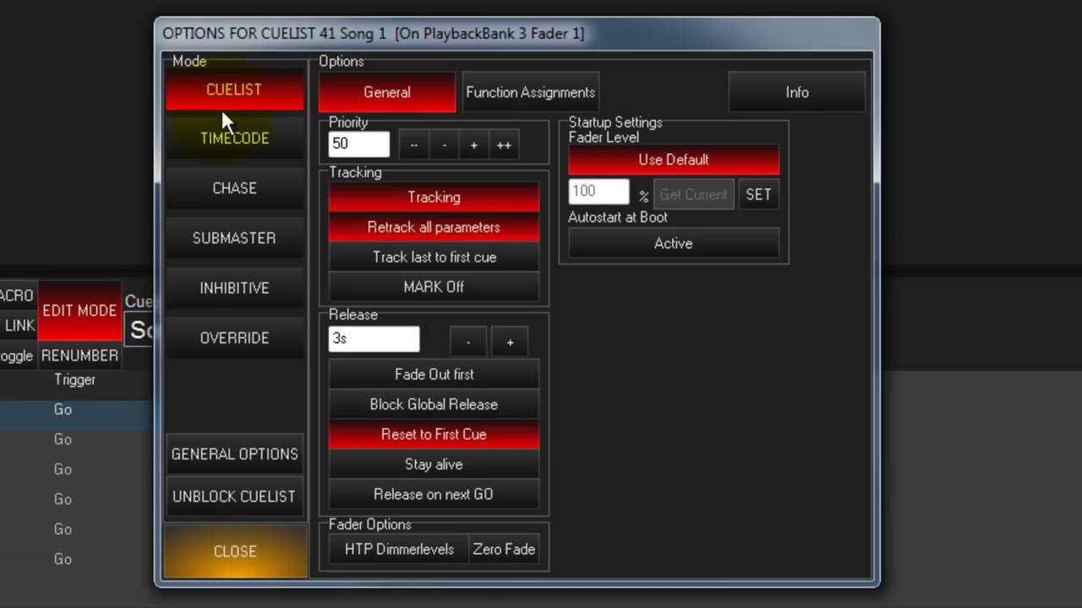
Step: Put cue list 41 'Song 1' into TIMECODE mode in its cuelist options
left_click(225, 127)
left_click(221, 83)
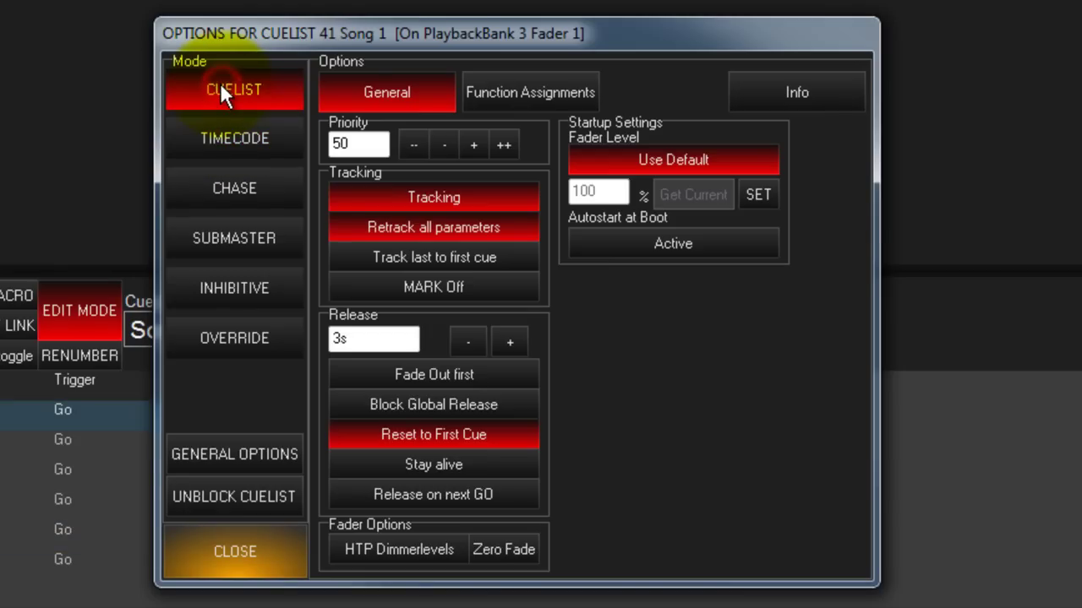
left_click(224, 141)
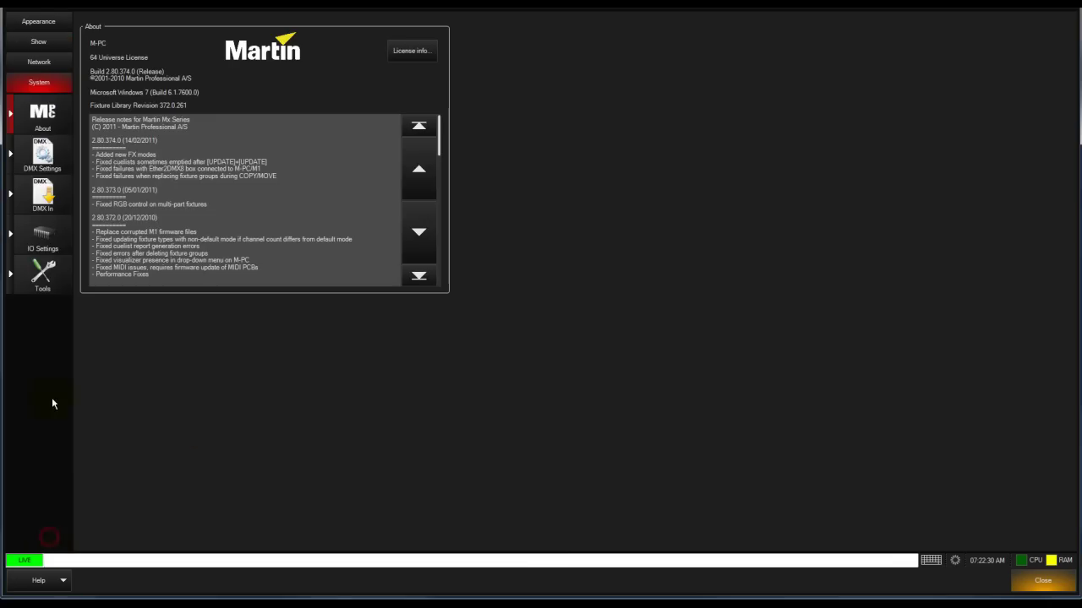
Step: Turn timecode On with Internal (iTC) source and command line indicator On, and apply
left_click(41, 241)
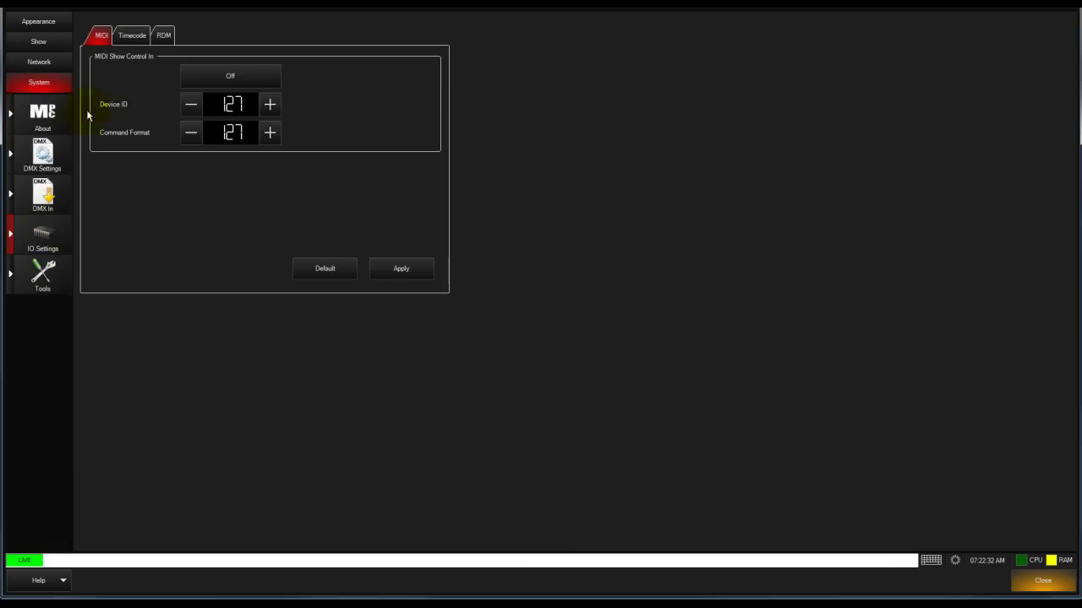
left_click(131, 39)
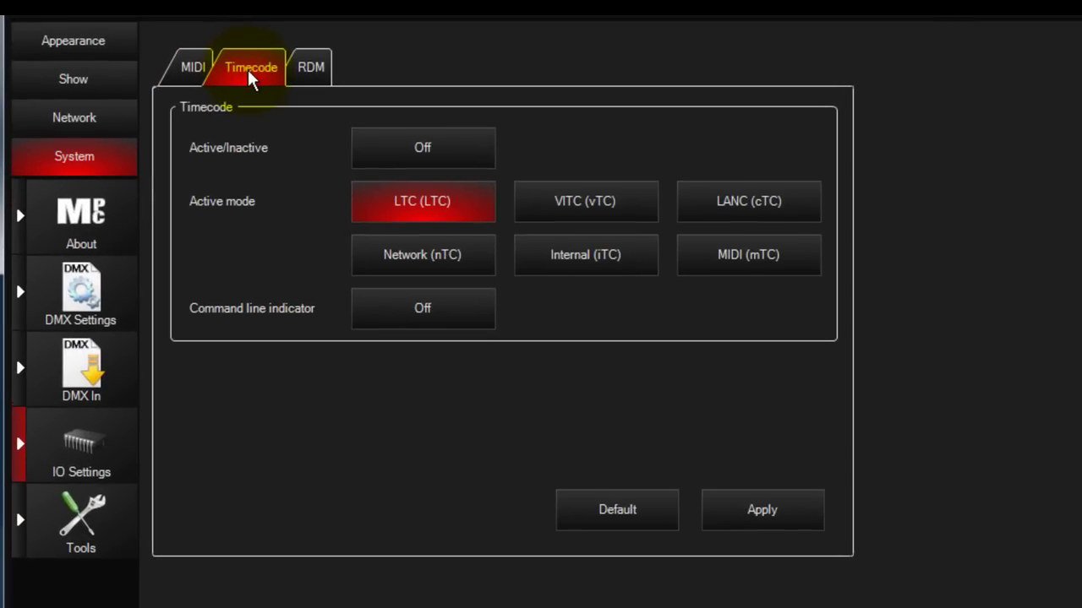
left_click(435, 157)
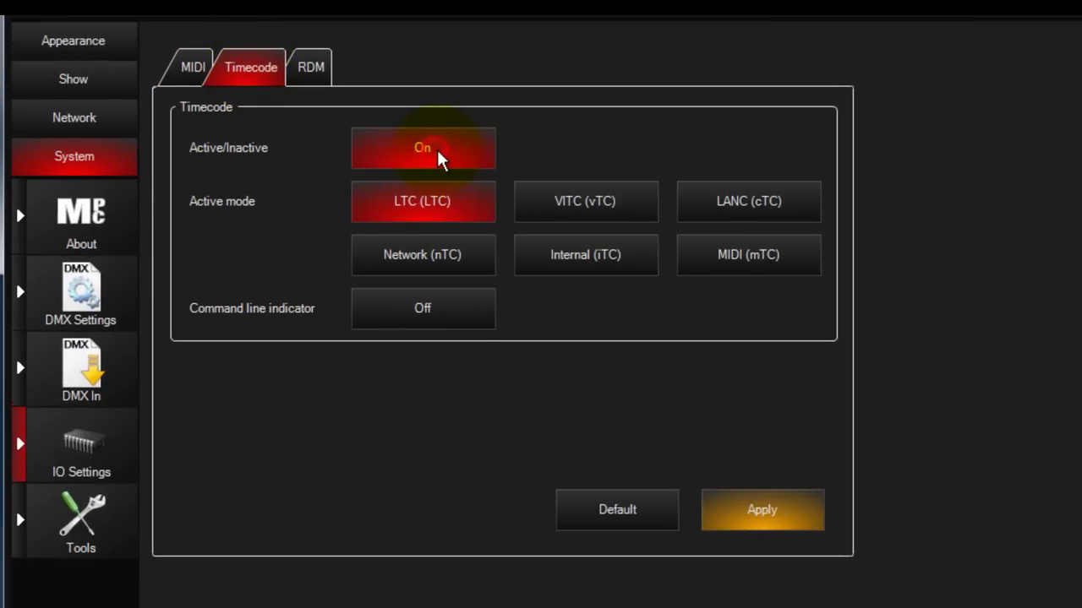
left_click(610, 262)
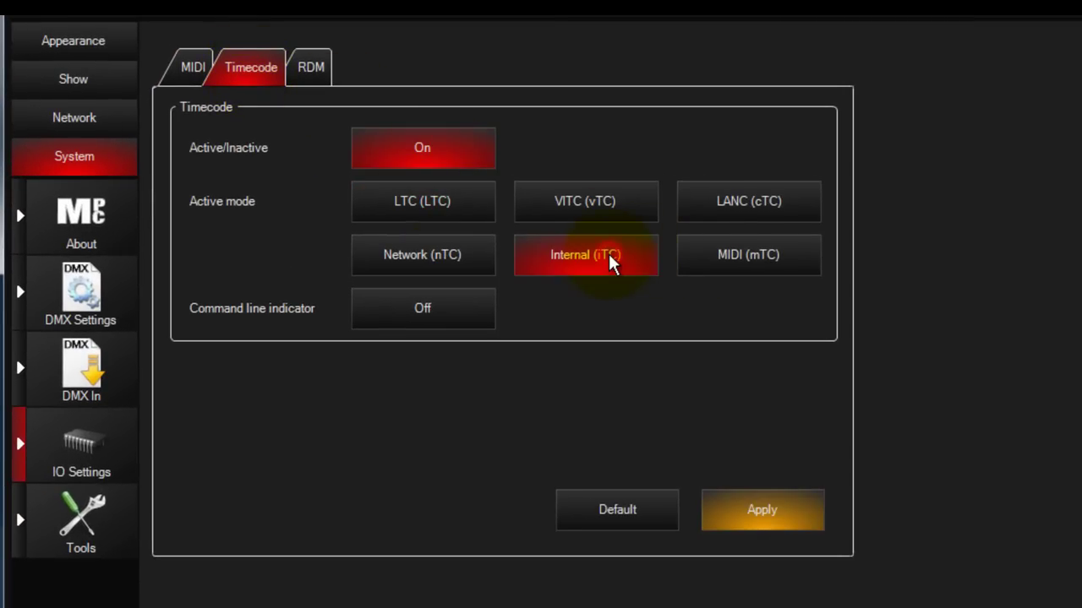
left_click(465, 313)
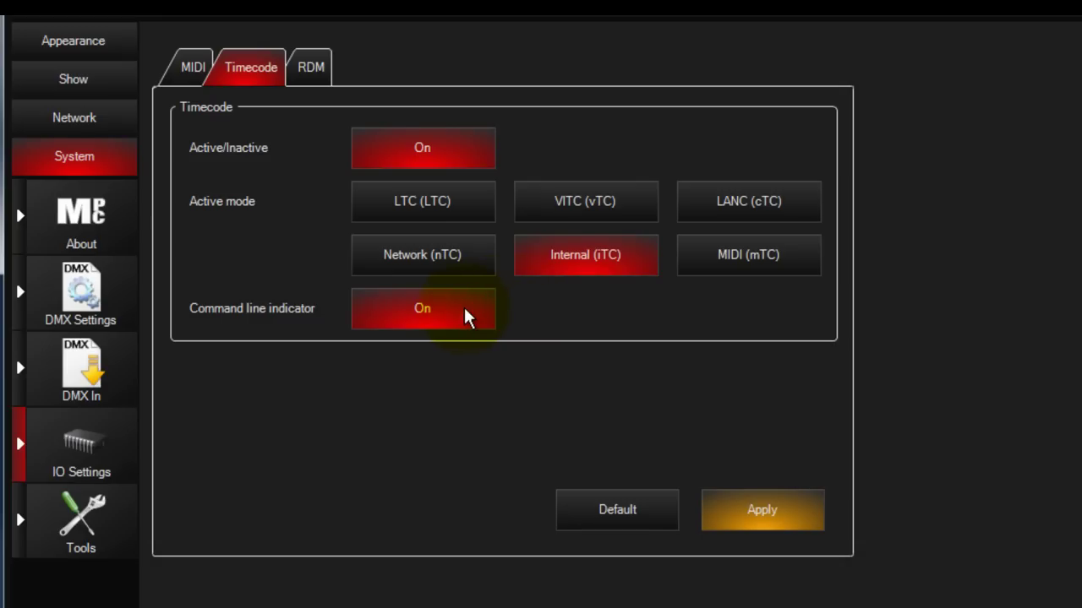
left_click(757, 513)
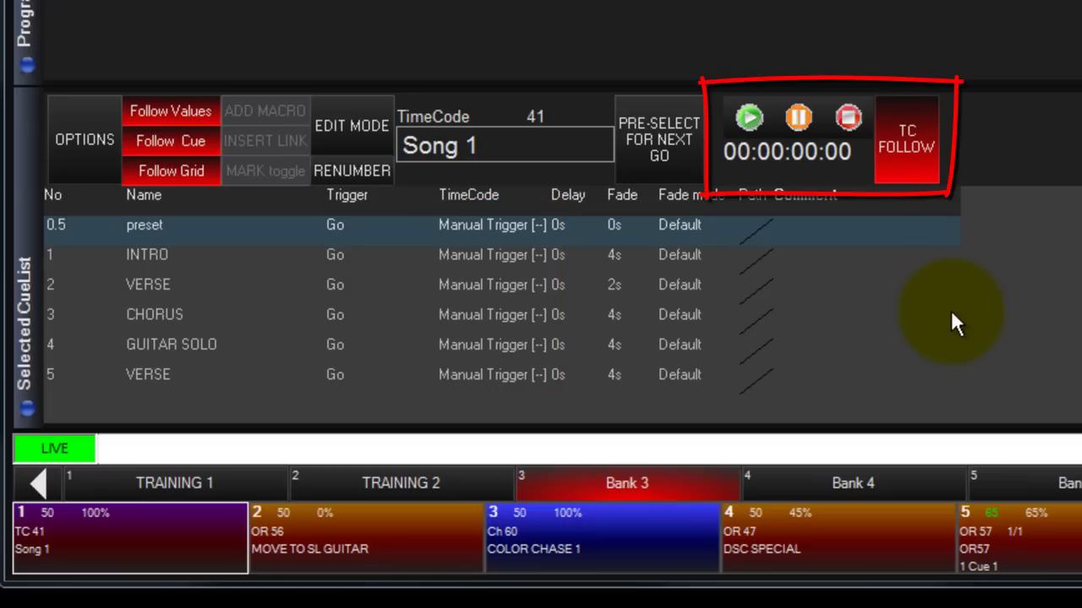
Step: Turn on EDIT MODE for the Song 1 cue list
left_click(366, 137)
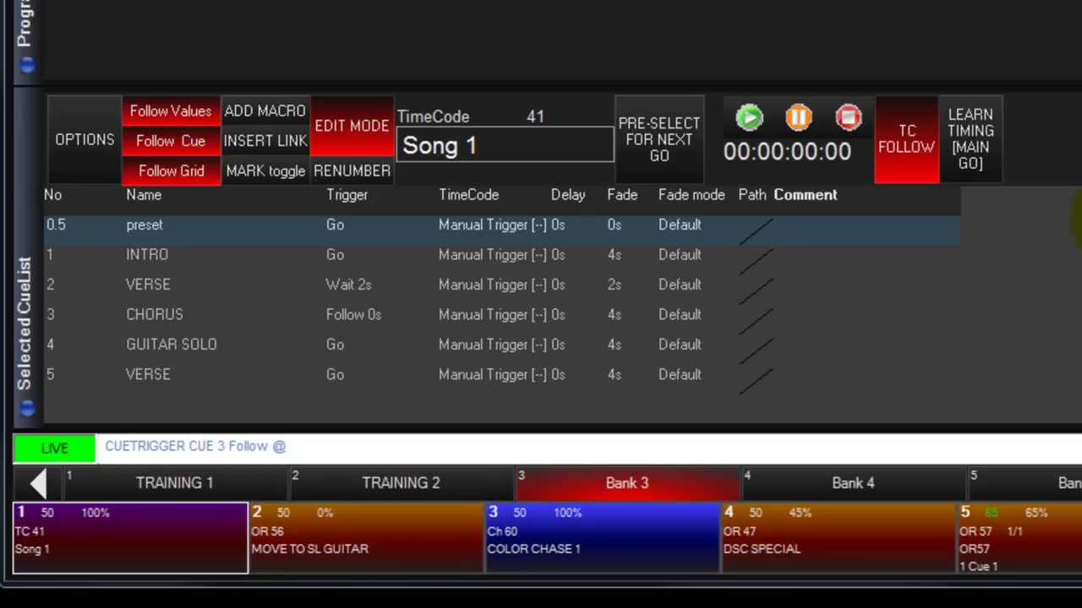
Step: Give cue 0.5 a 15-frame timecode trigger, then clear it back to manual trigger
left_click(975, 149)
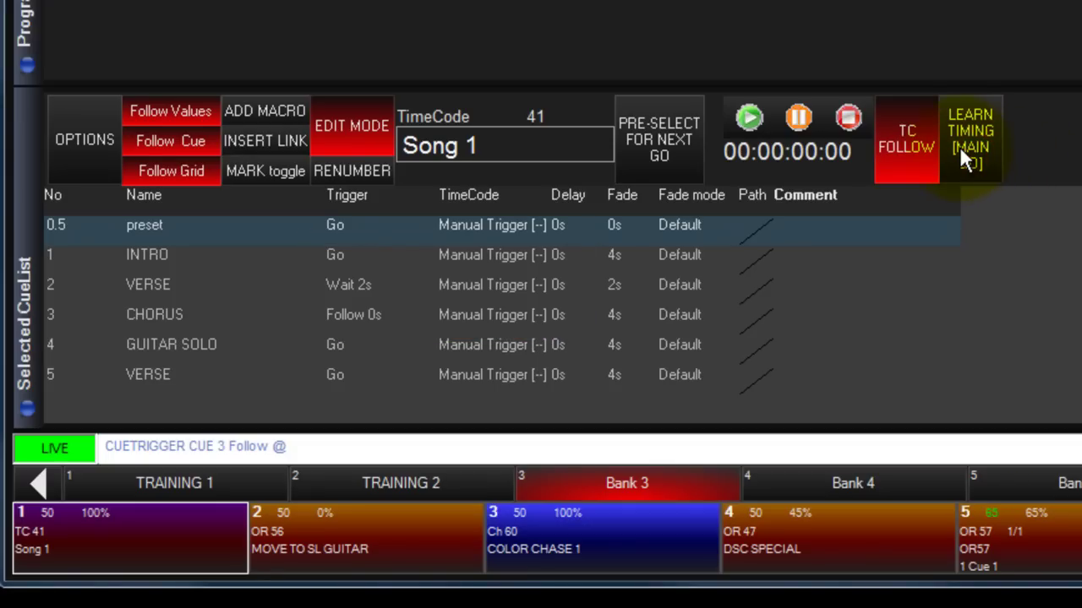
left_click(959, 146)
left_click(498, 229)
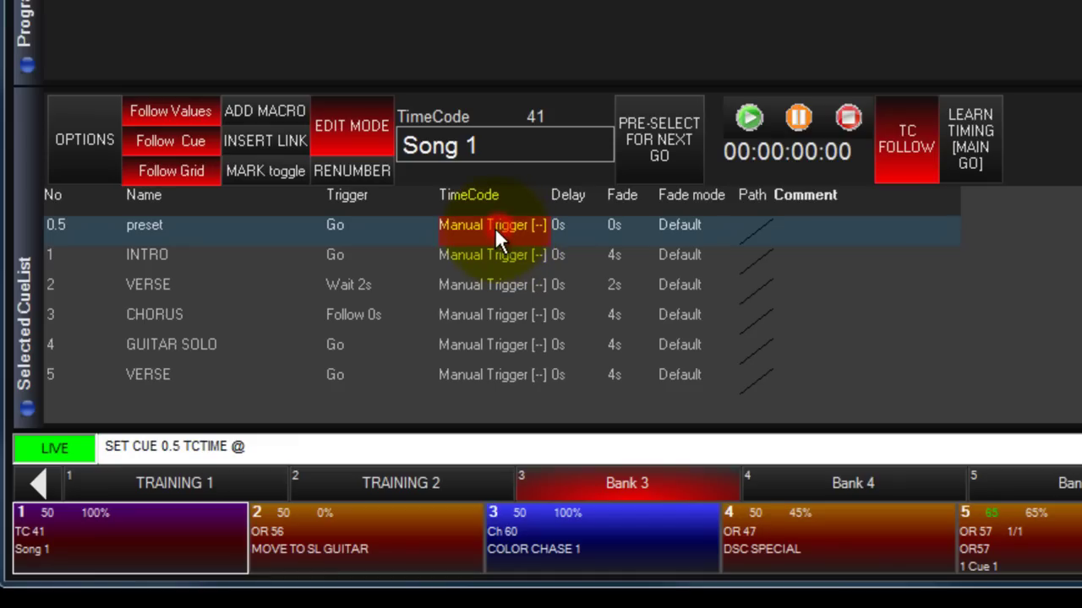
type("15")
key("Return")
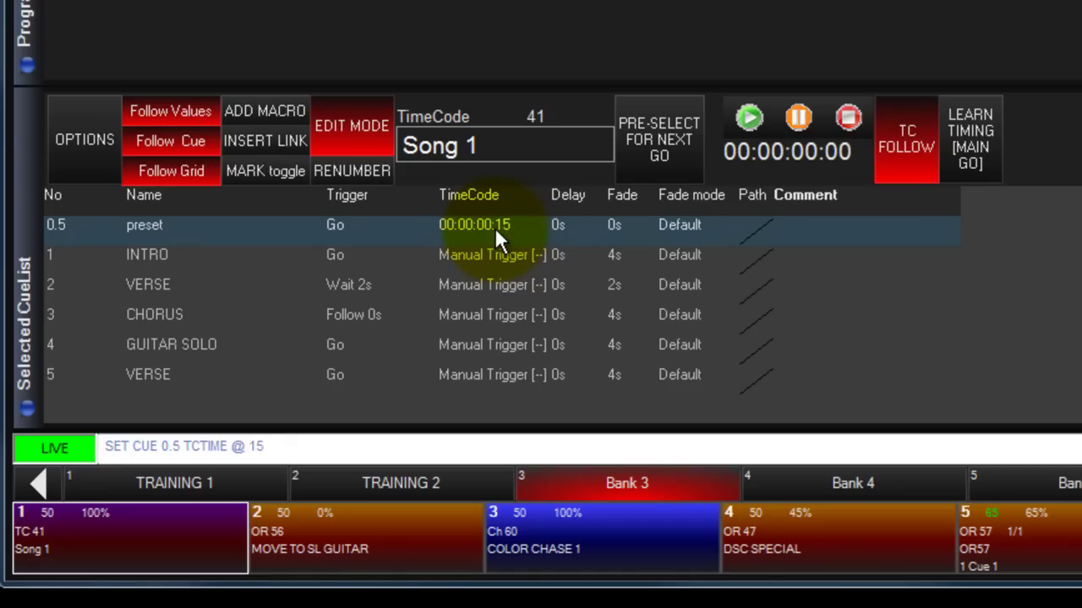
key("Delete")
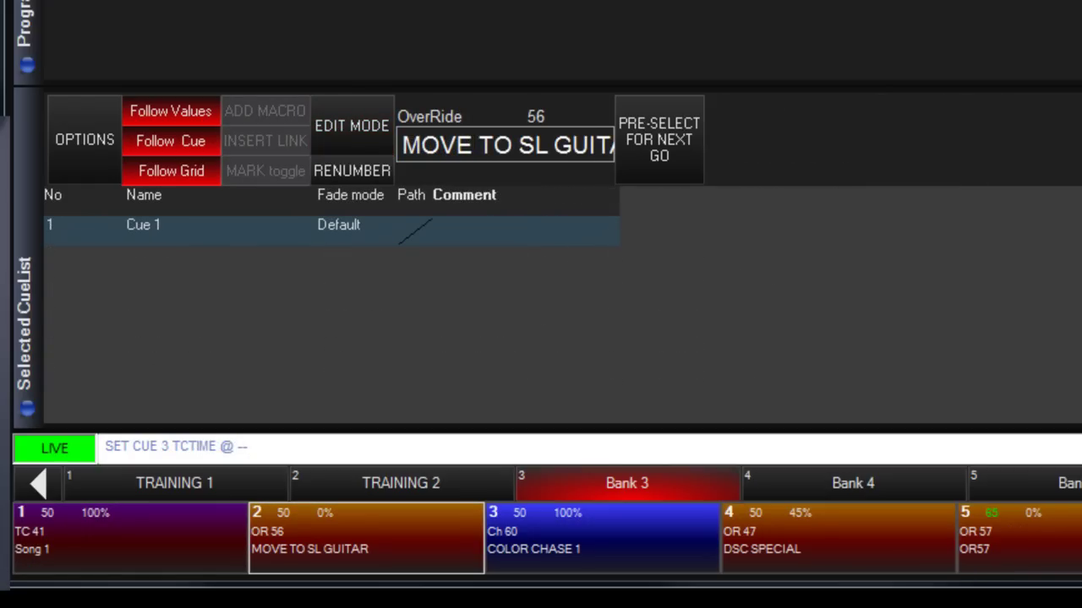
Step: Select Song 1, fire cue 0.5, and enable edit mode with LEARN TIMING on
left_click(131, 537)
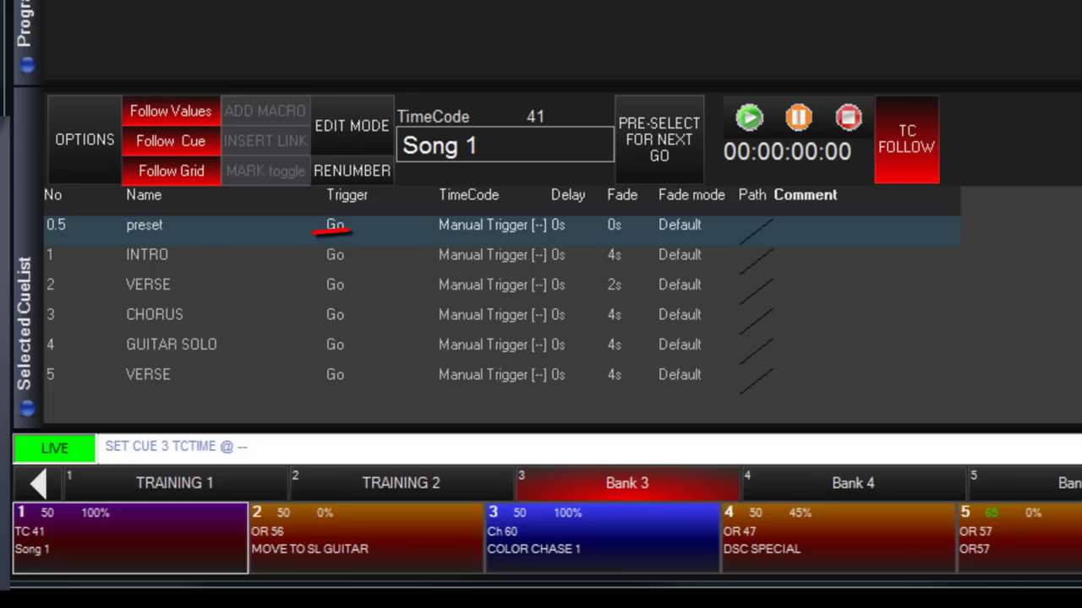
key("space")
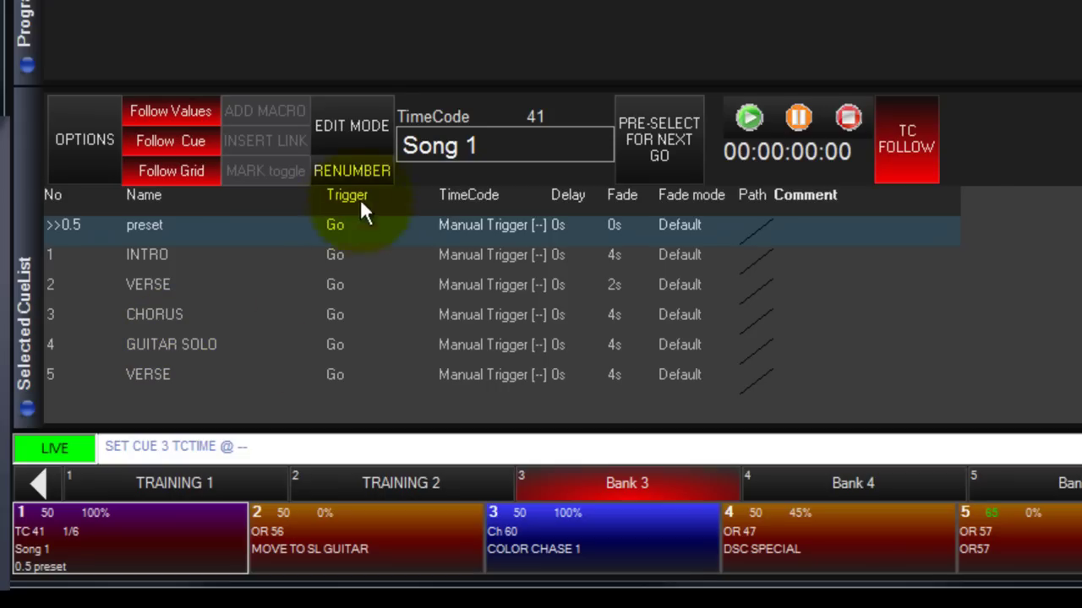
left_click(351, 122)
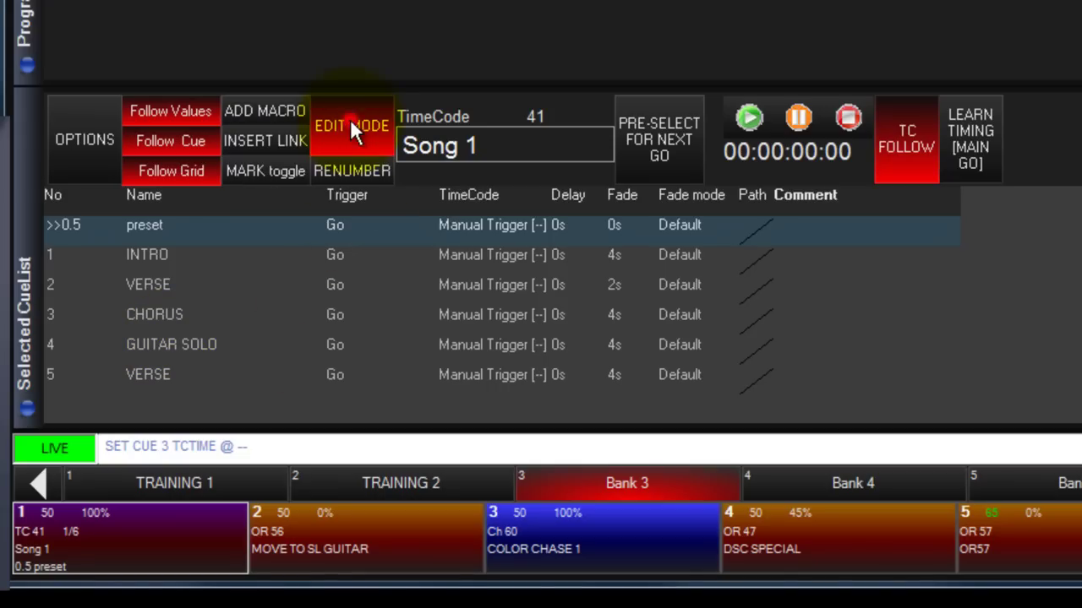
left_click(988, 142)
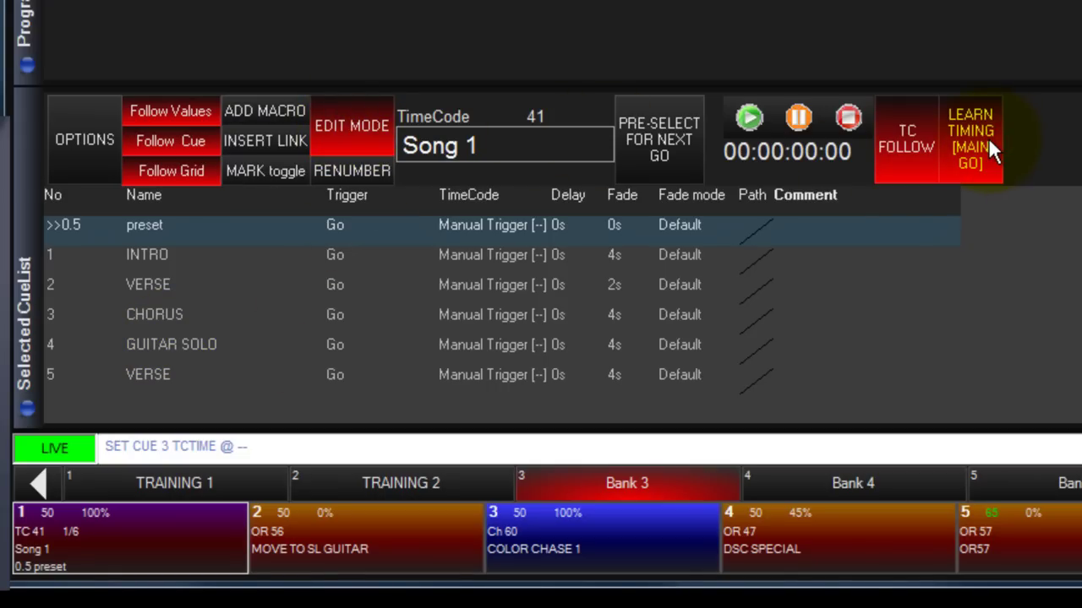
Step: Play the timecode and fire GO to learn the INTRO, VERSE and CHORUS times (00:00:01:23, 00:00:02:21, 00:00:03:25), then stop and replay to test
left_click(749, 117)
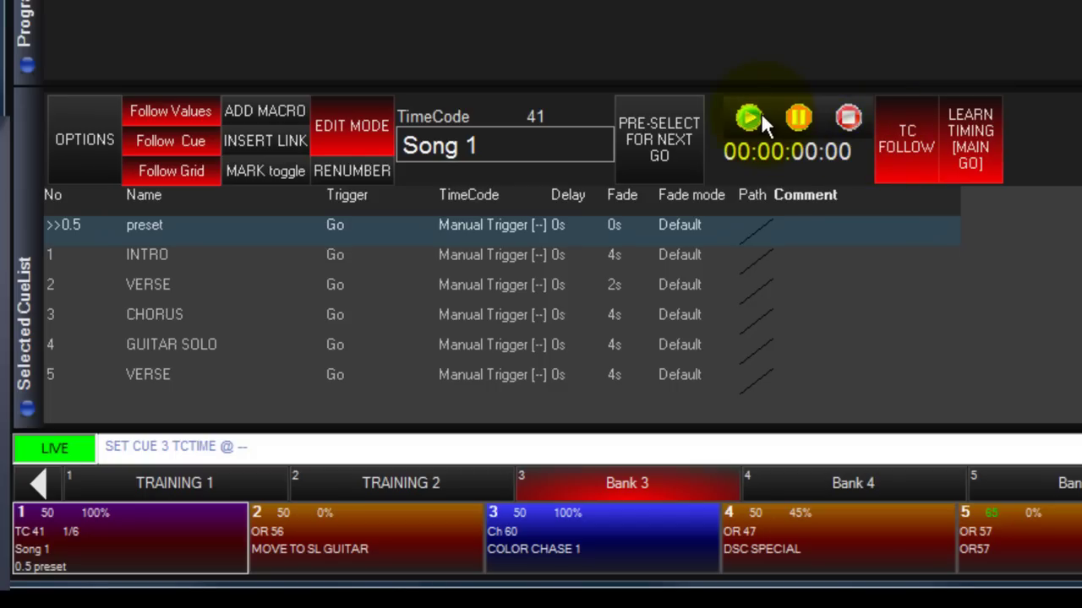
left_click(760, 113)
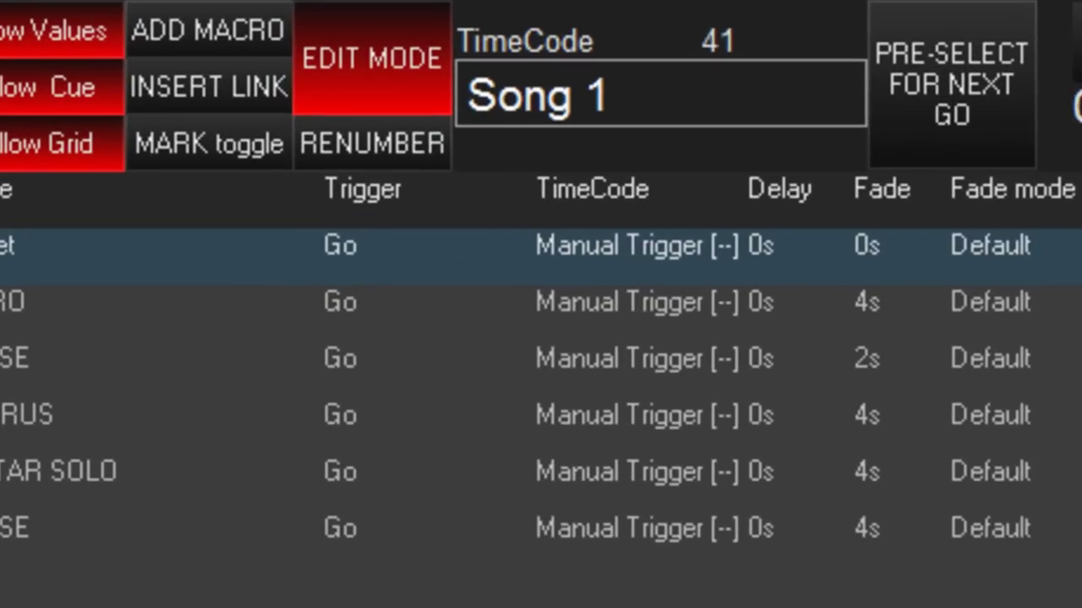
key("space")
key("space")
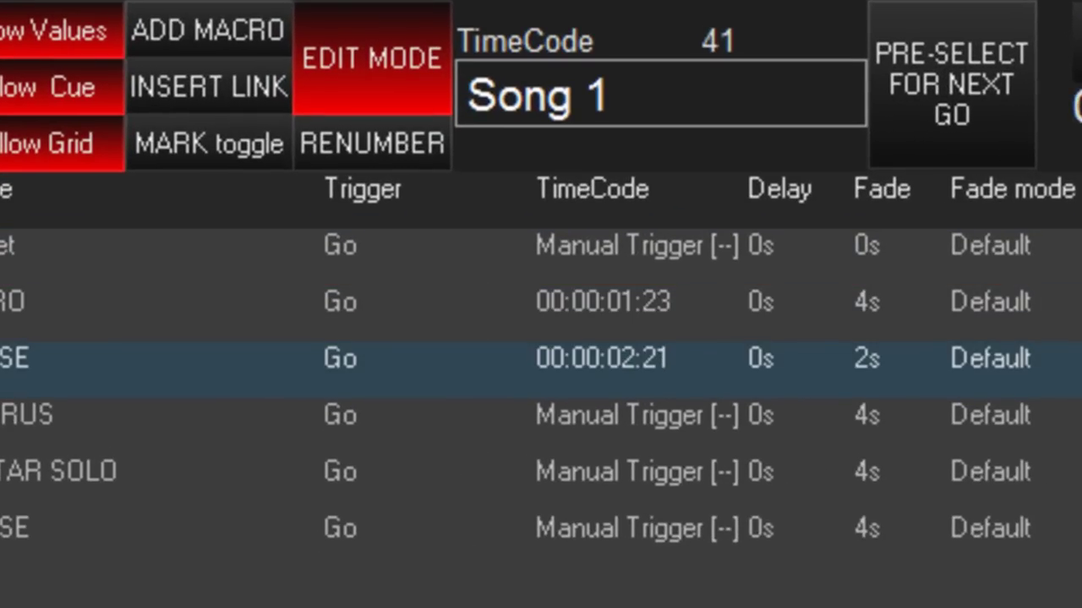
key("space")
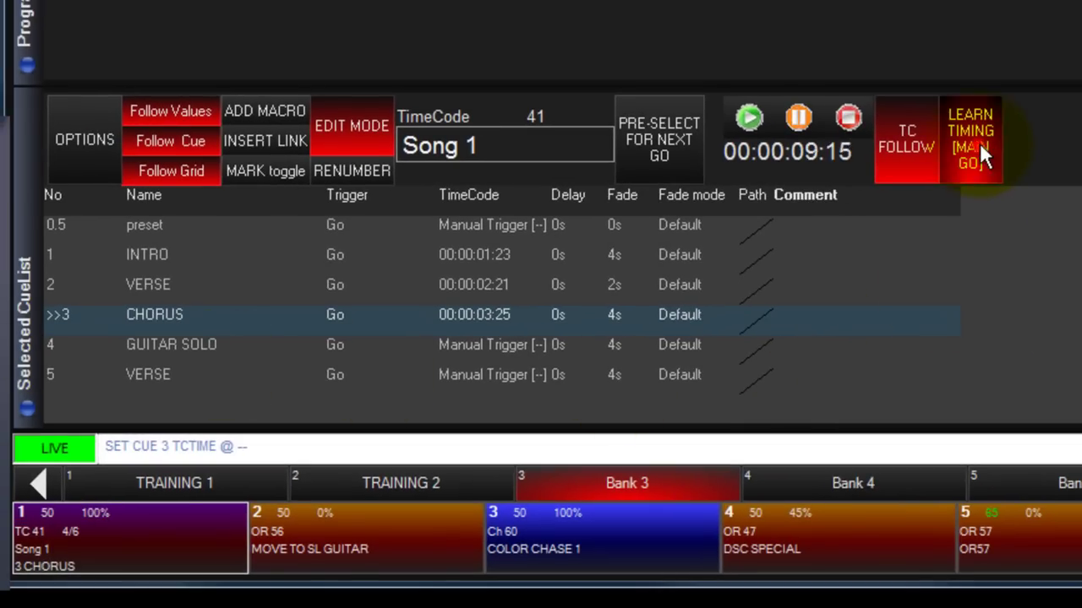
left_click(848, 120)
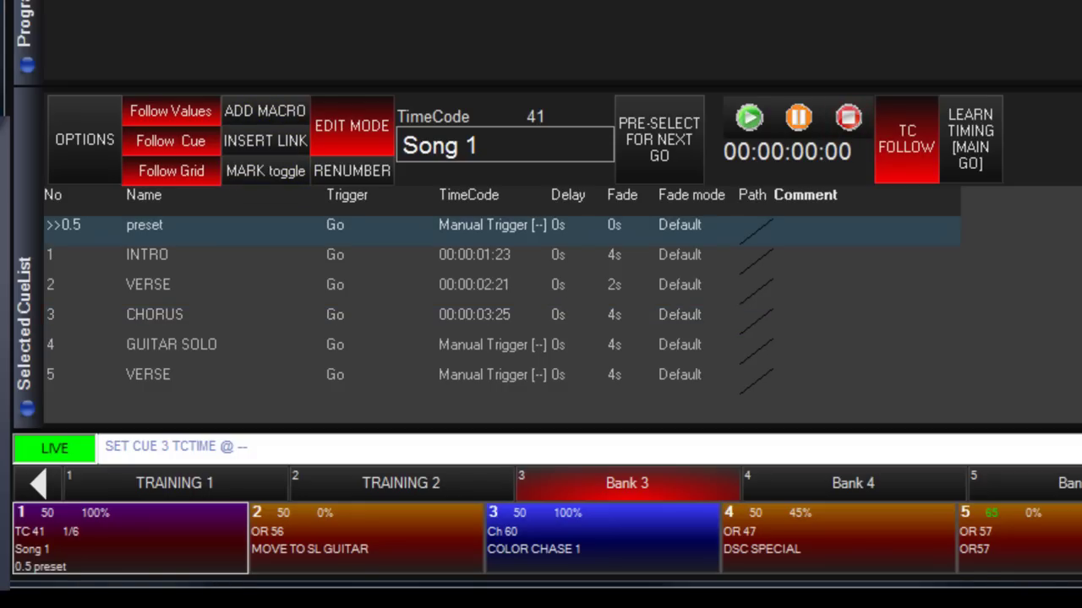
left_click(749, 117)
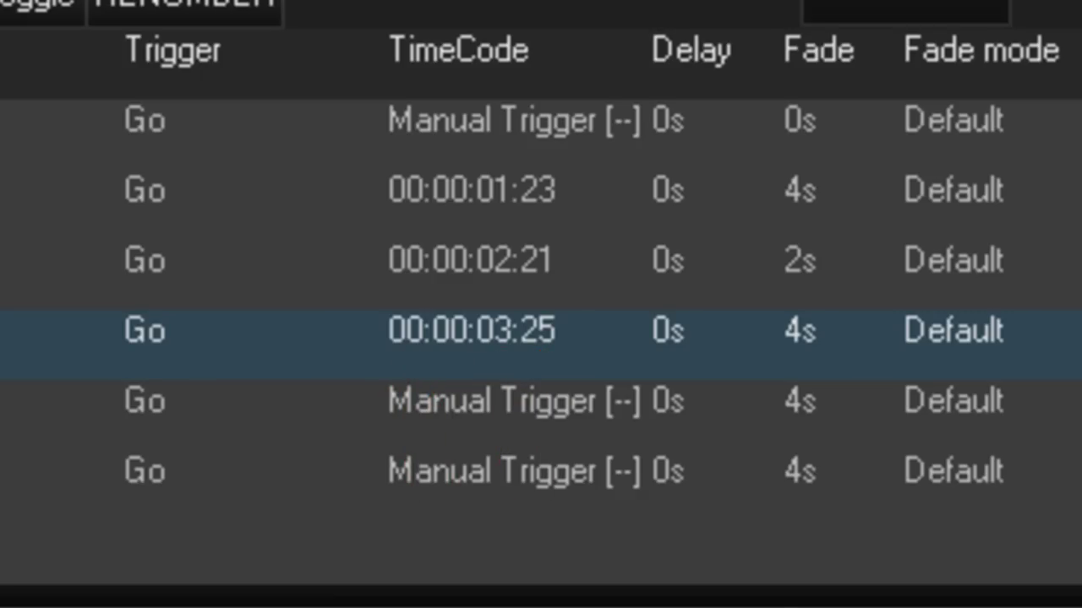
Step: Enter 15 as cue 4 GUITAR SOLO's trigger time, then retype it as 151004
left_click(533, 414)
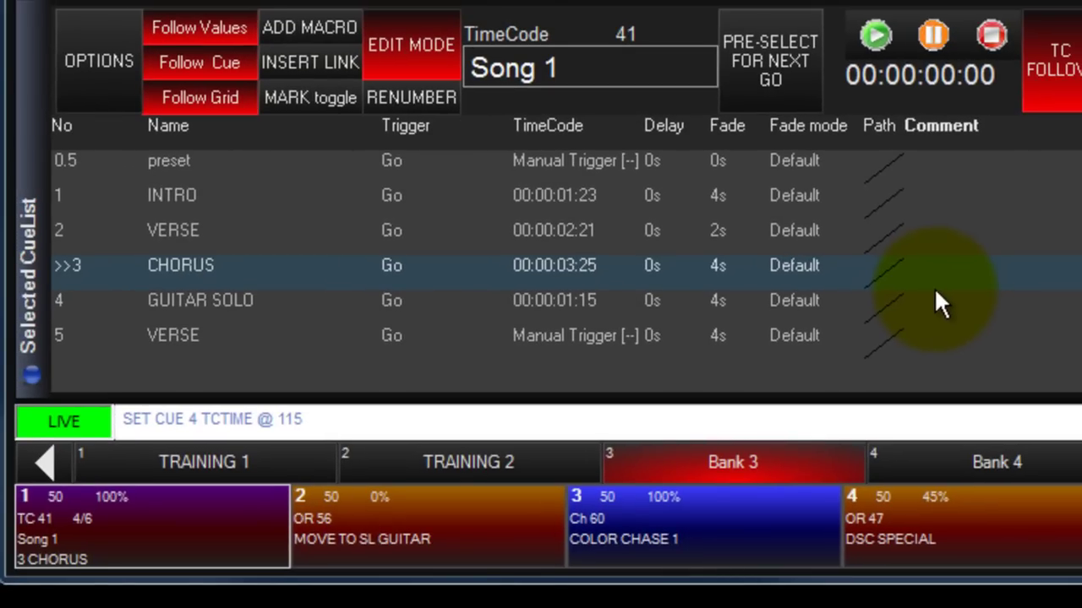
left_click(587, 302)
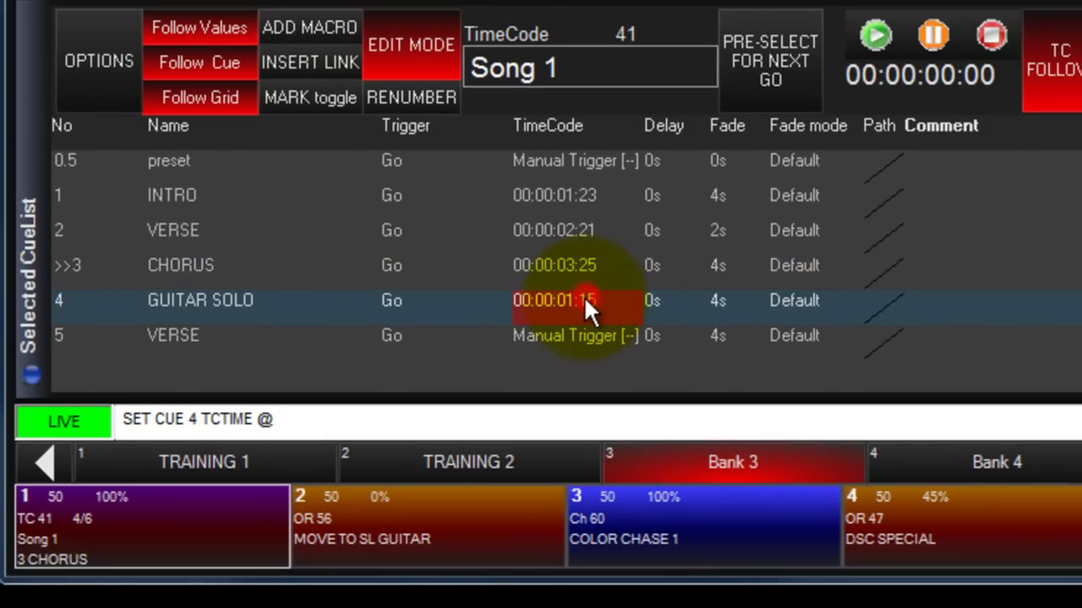
type("15")
key("Return")
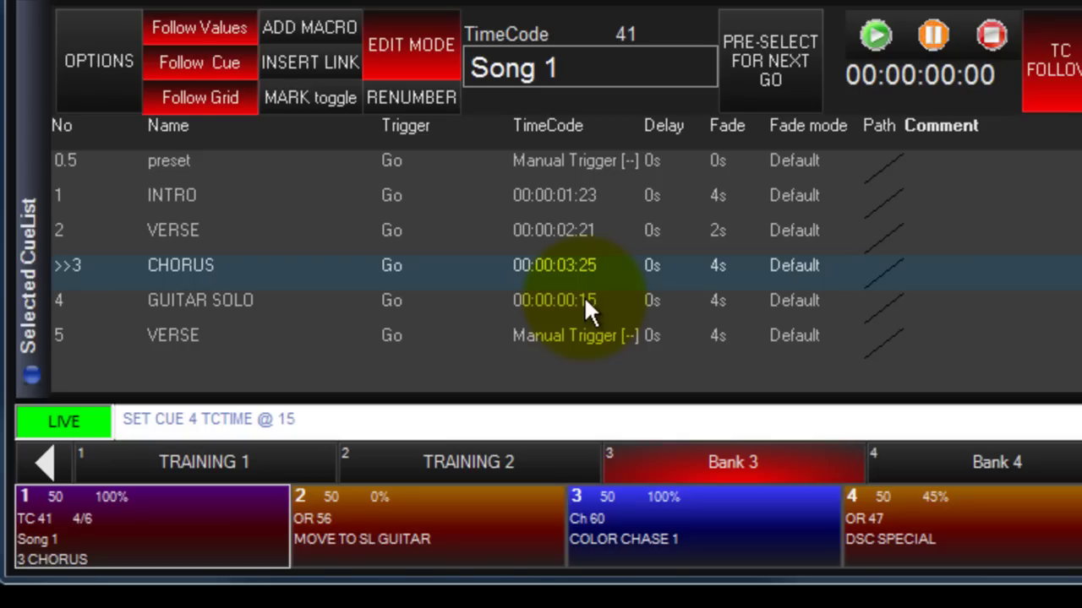
left_click(586, 302)
type("151004")
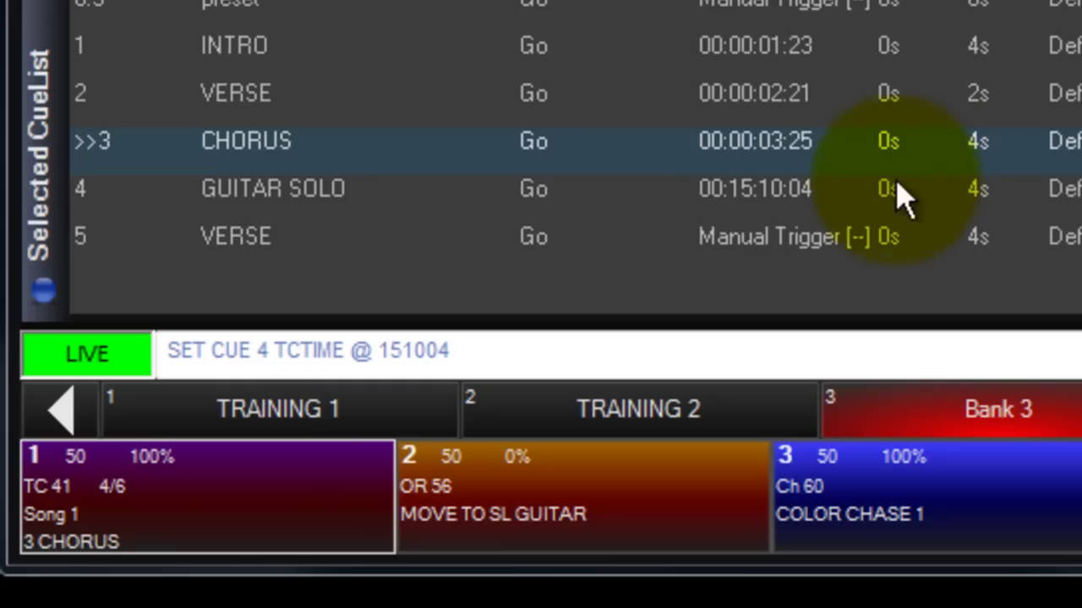
Step: Nudge GUITAR SOLO's trigger time by +5 frames, +10 s 10 frames, then -4 frames
left_click(782, 187)
type("+5")
key("Return")
left_click(782, 188)
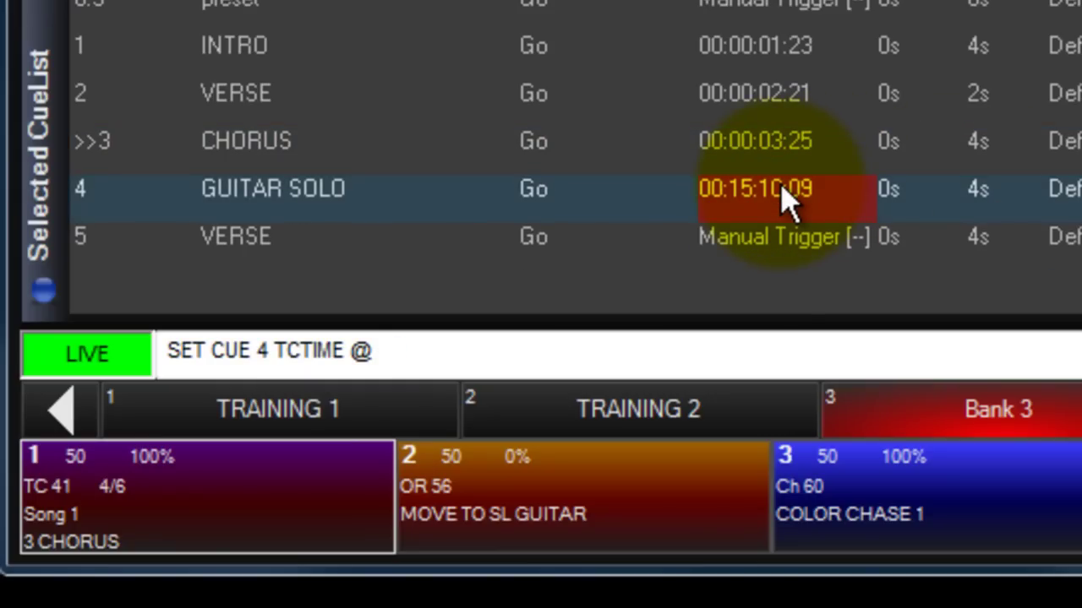
type("+1010")
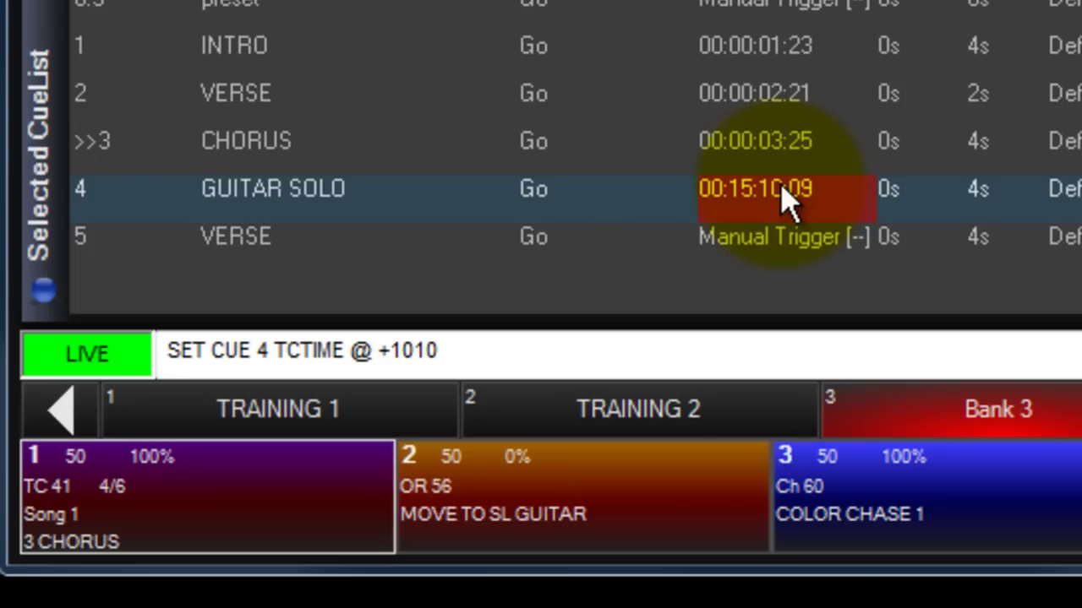
key("Return")
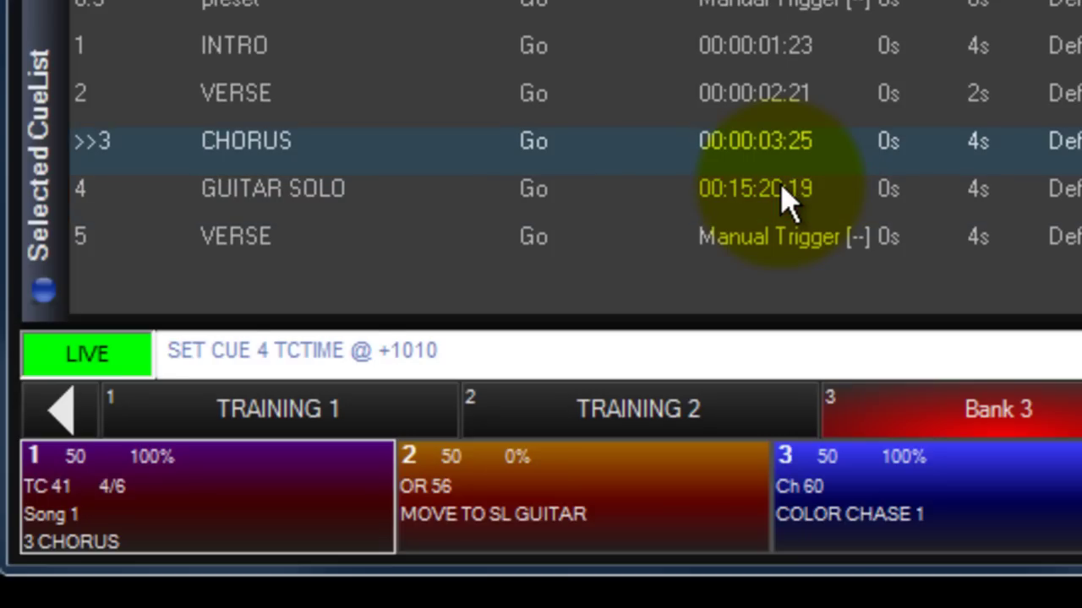
left_click(784, 190)
type("-4")
key("Return")
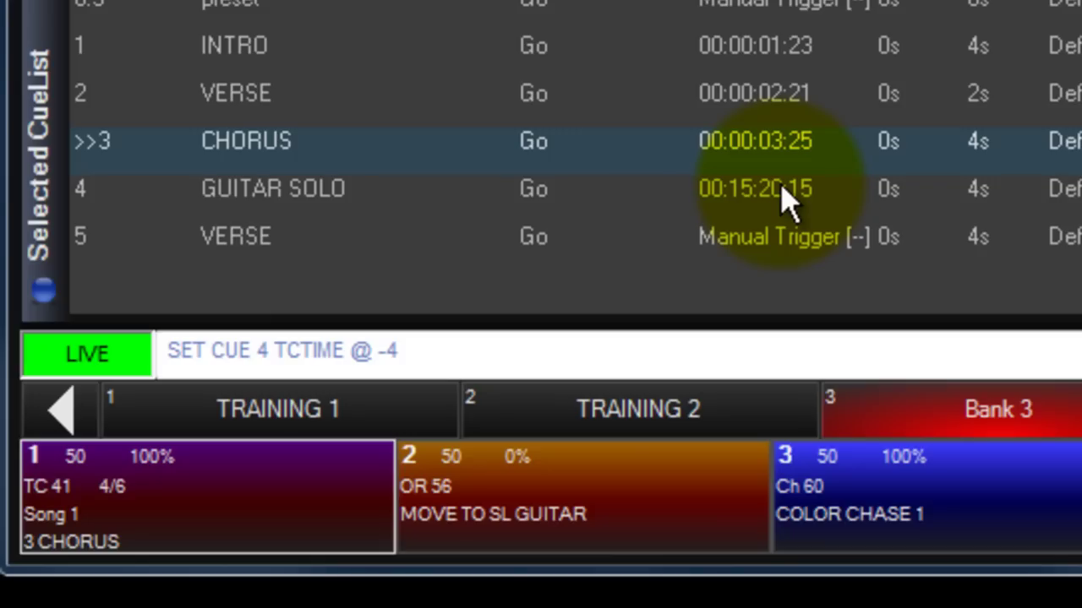
Step: Clear GUITAR SOLO's trigger time with -- so it is manually triggered
left_click(783, 189)
type("--")
key("Return")
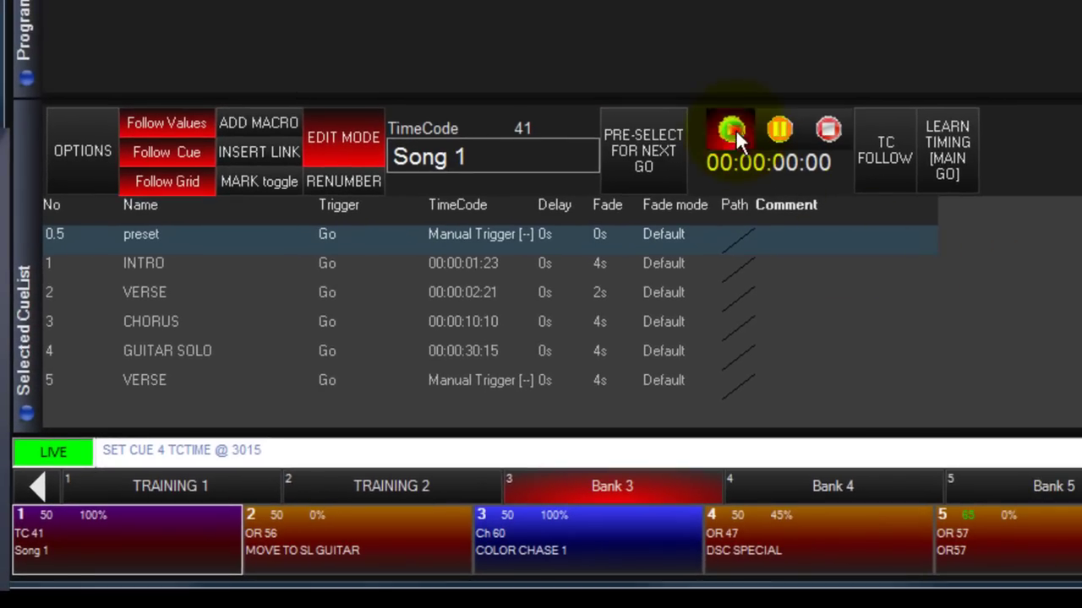
Step: Switch on TC FOLLOW so Song 1 cues fire with the running timecode
left_click(875, 136)
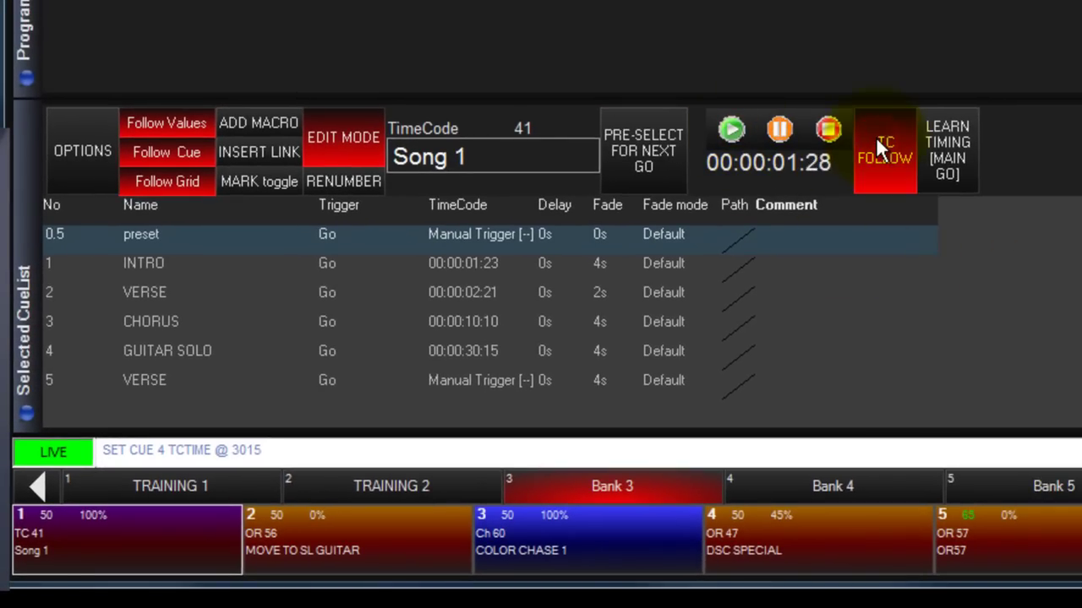